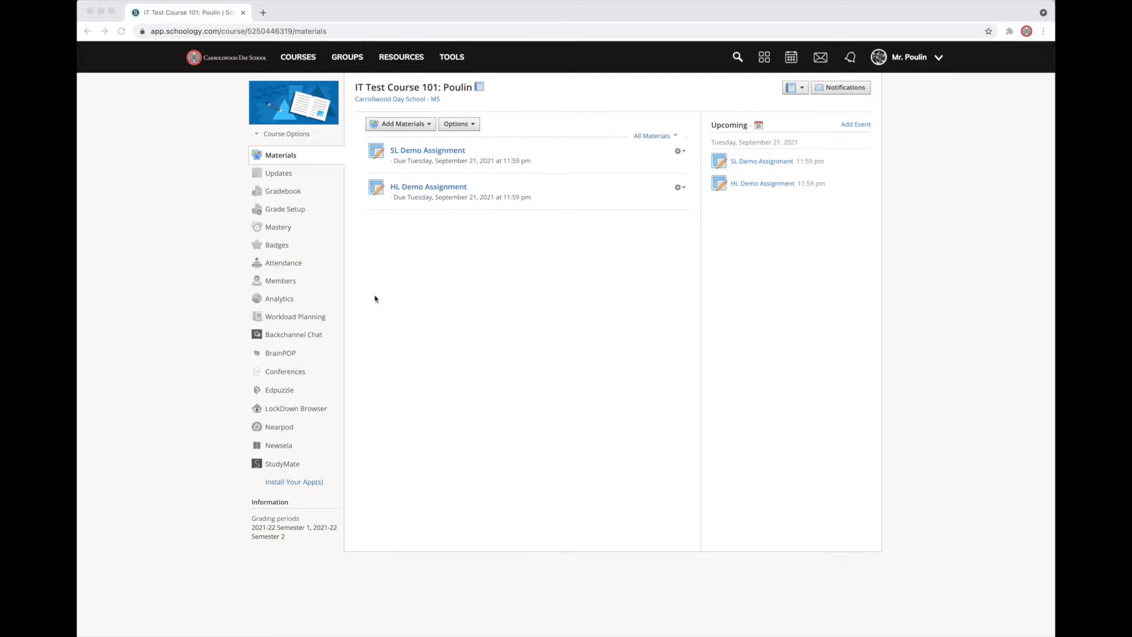
# - Create a grading group named HL in the course members, containing only the first listed student
pyautogui.click(283, 285)
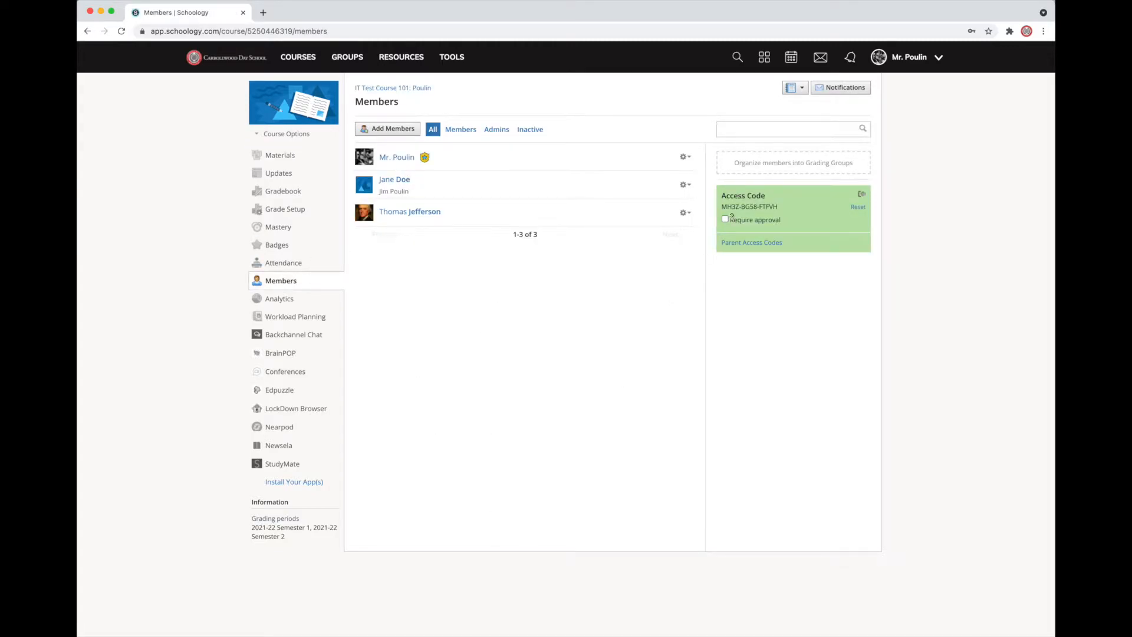
pyautogui.click(802, 168)
pyautogui.write('HL')
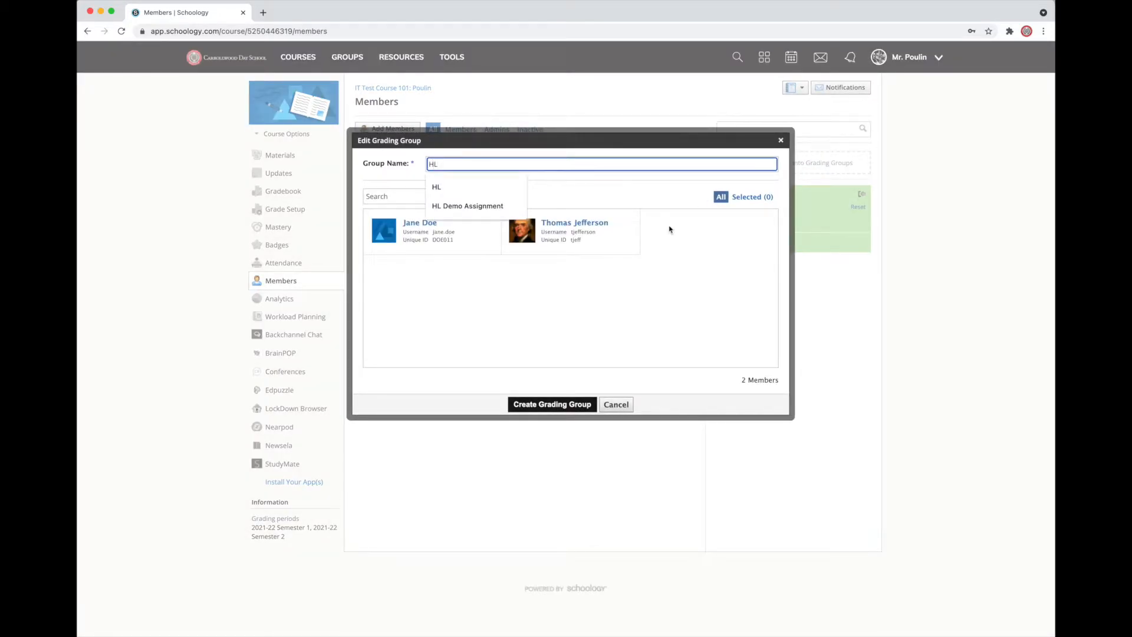
pyautogui.press('Down')
pyautogui.press('Return')
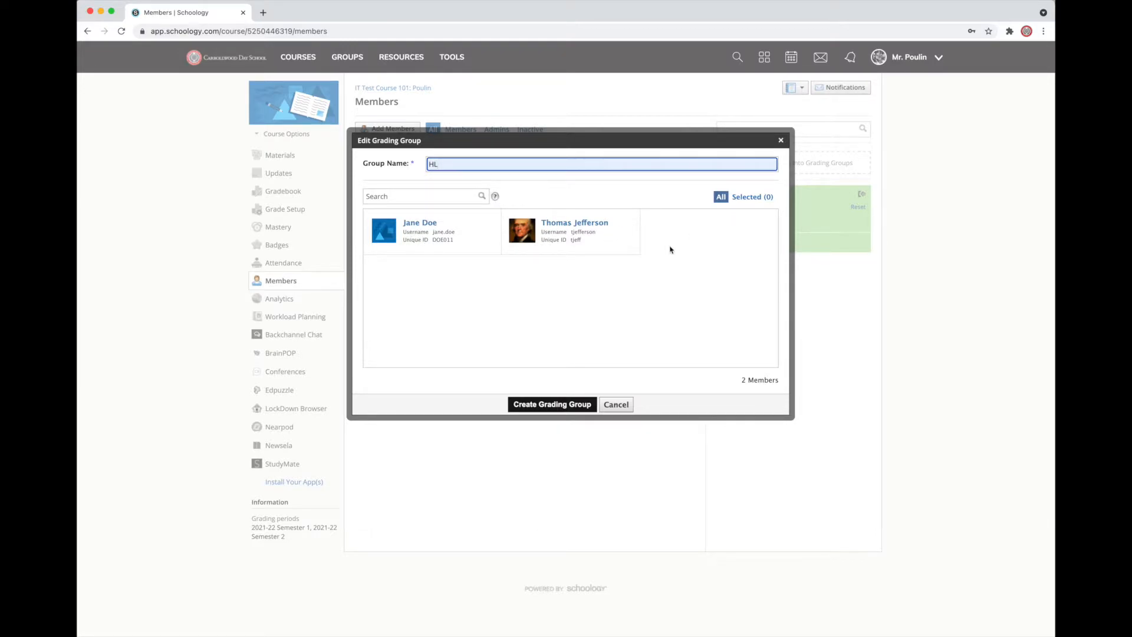
pyautogui.click(430, 238)
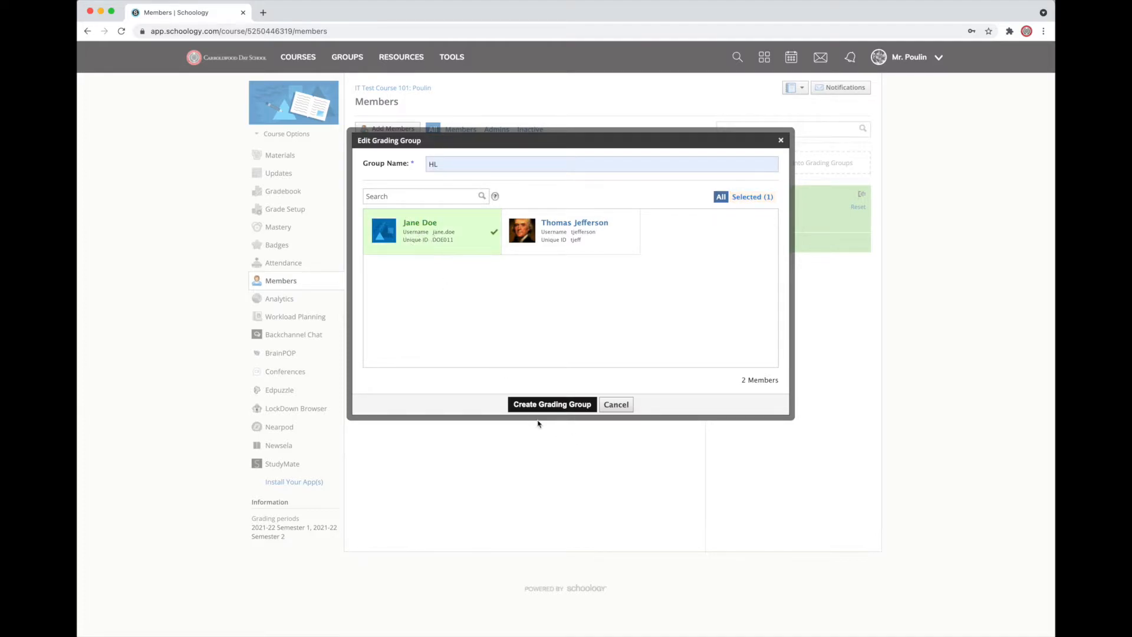
pyautogui.click(536, 407)
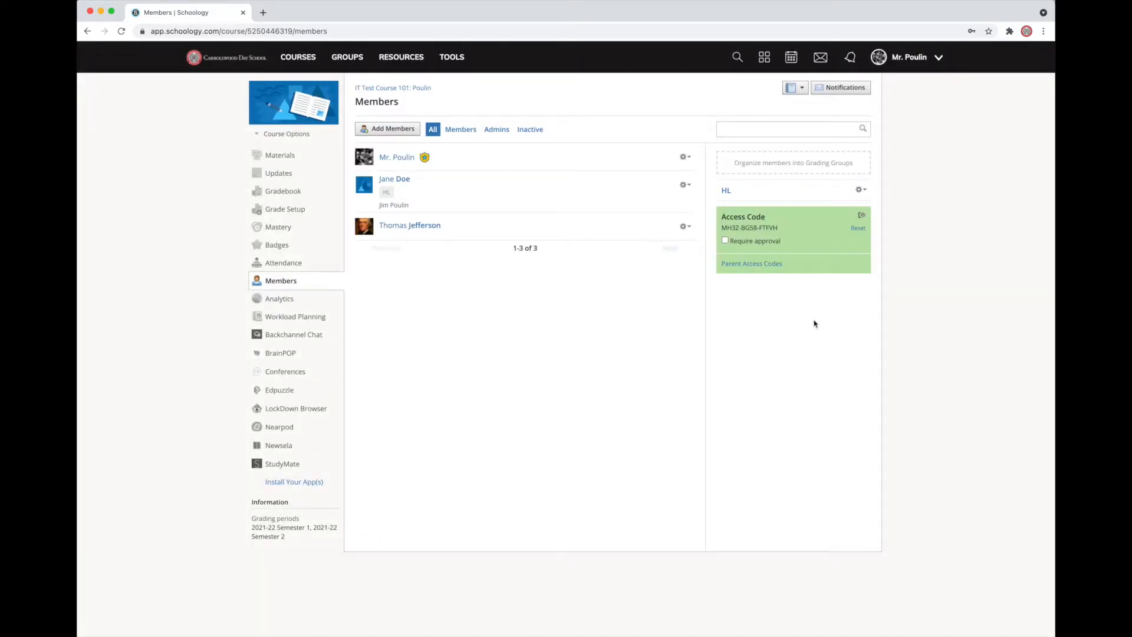
# - Create a second grading group named SL containing both students
pyautogui.click(809, 167)
pyautogui.write('SL')
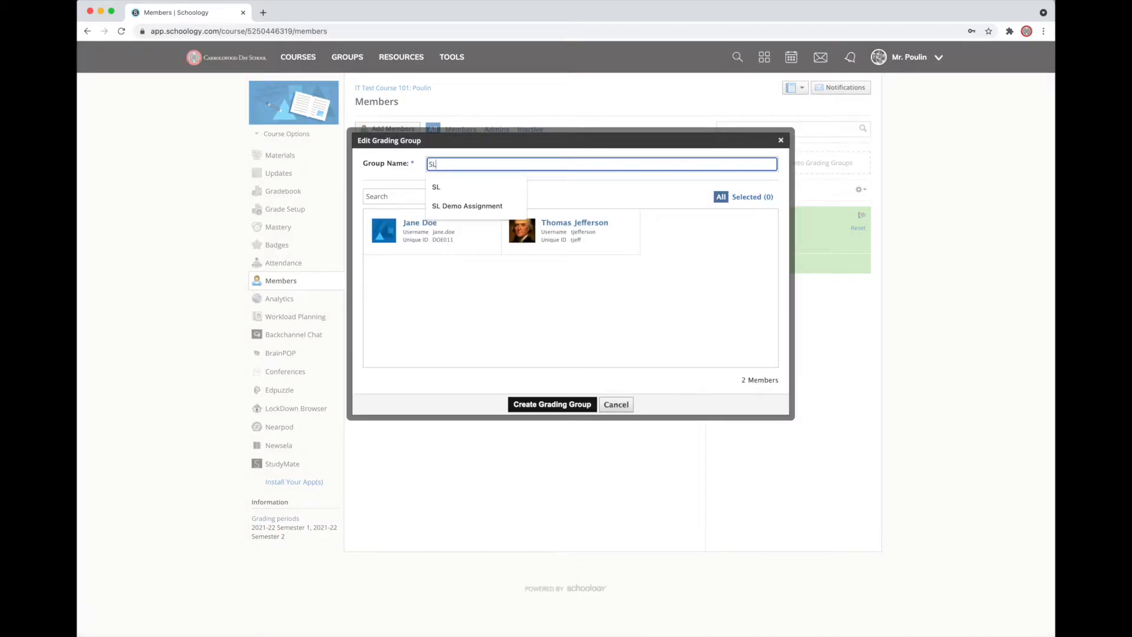
pyautogui.click(502, 187)
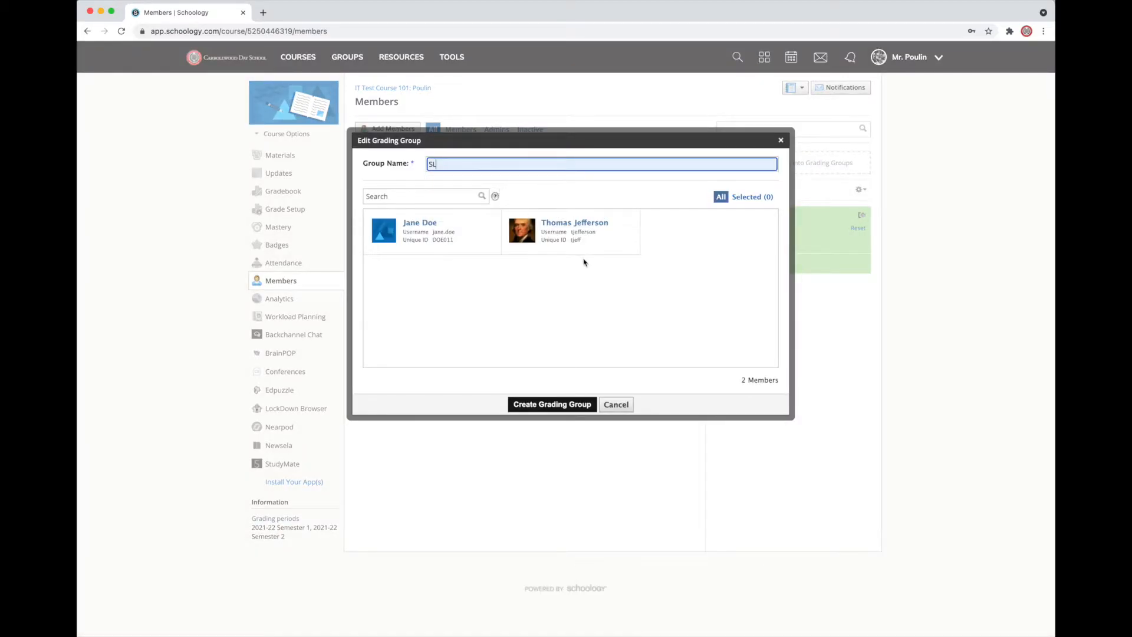
pyautogui.click(576, 242)
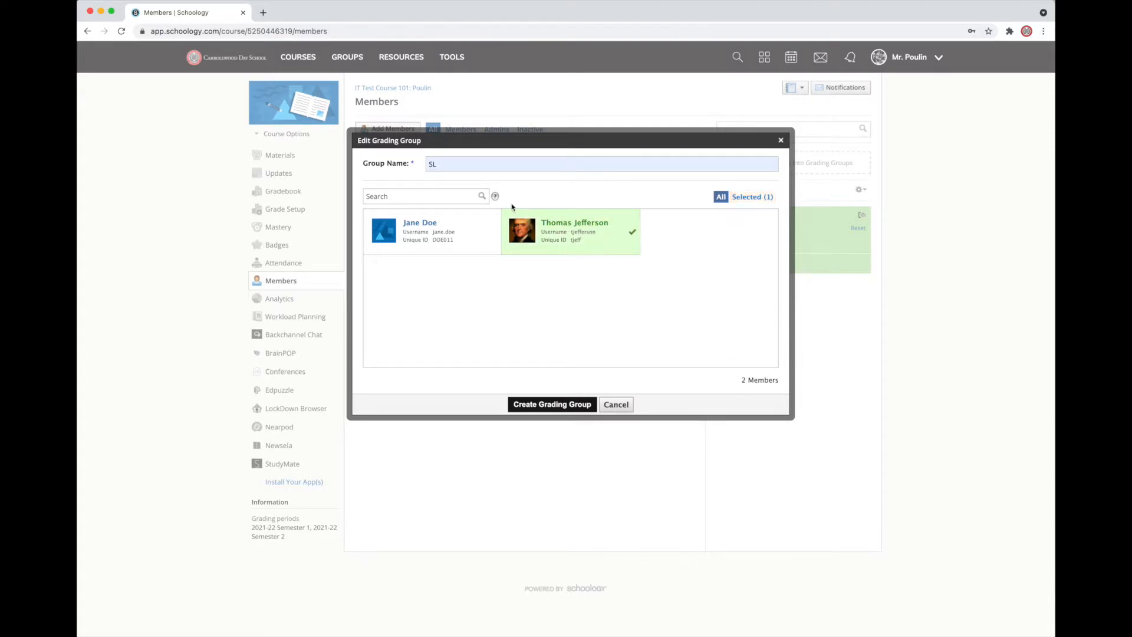
pyautogui.click(414, 238)
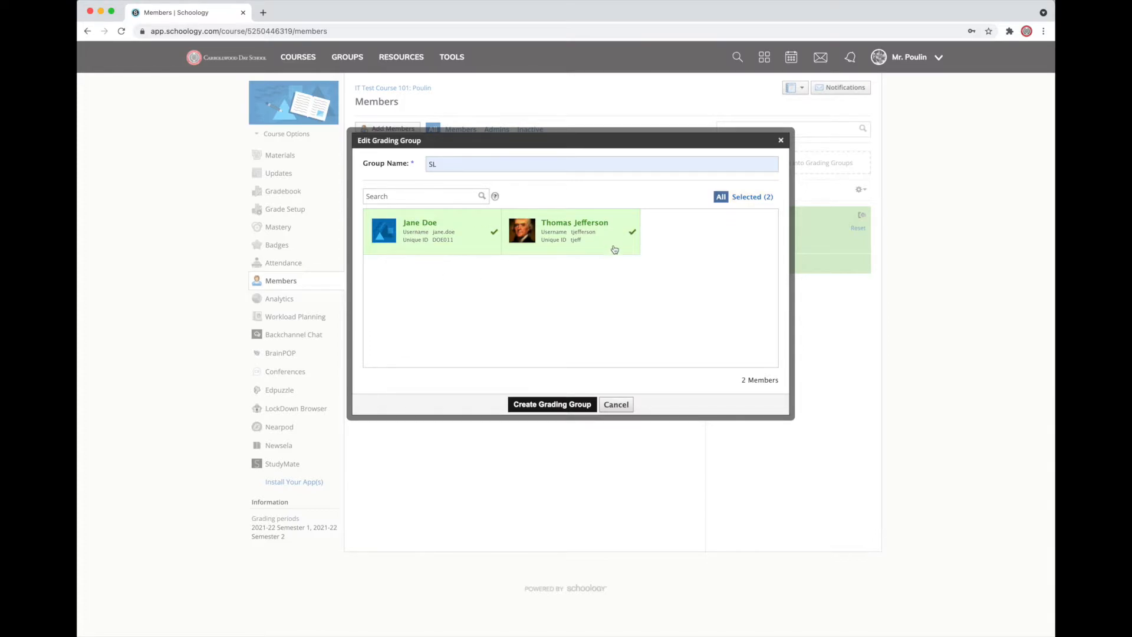
pyautogui.click(552, 404)
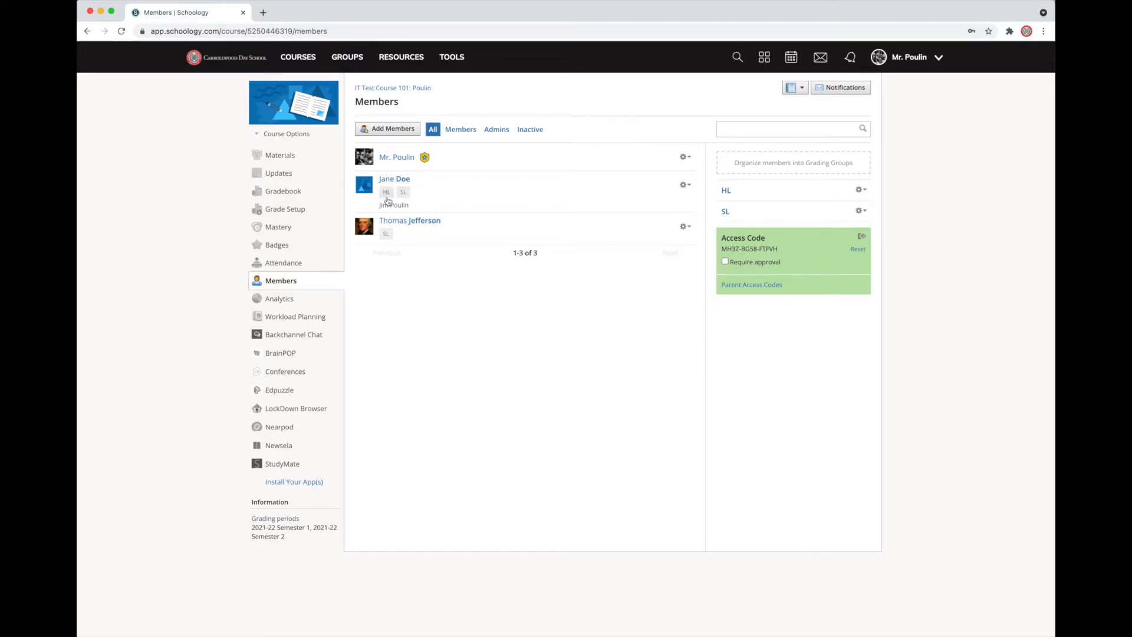
# - Edit the SL grading group to remove the first listed student and save it
pyautogui.click(861, 210)
pyautogui.click(837, 225)
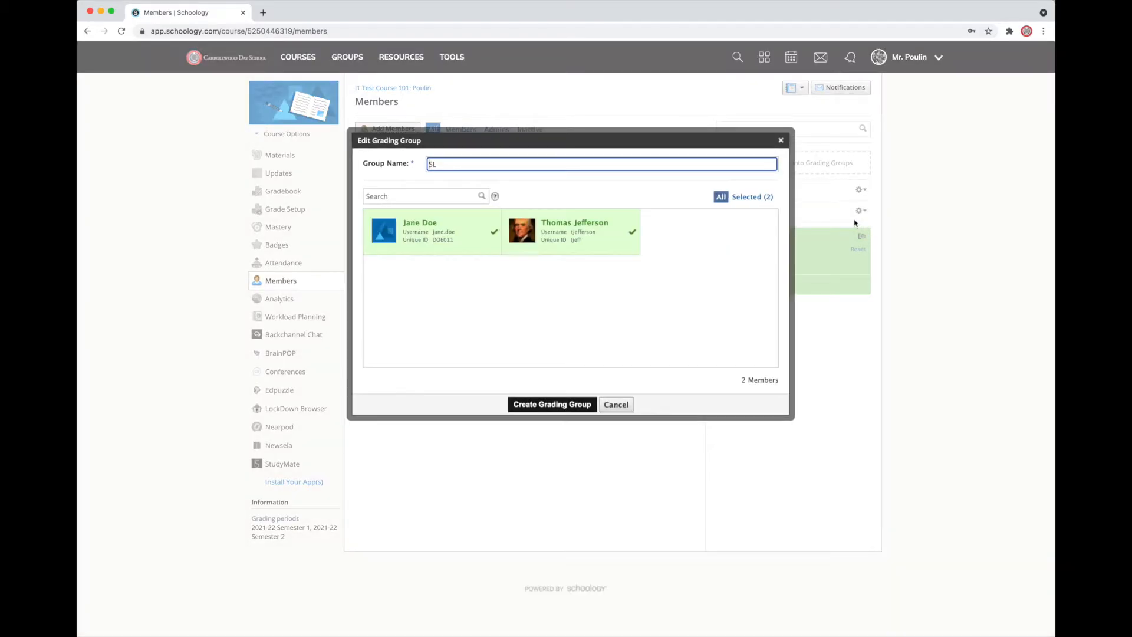
pyautogui.click(421, 234)
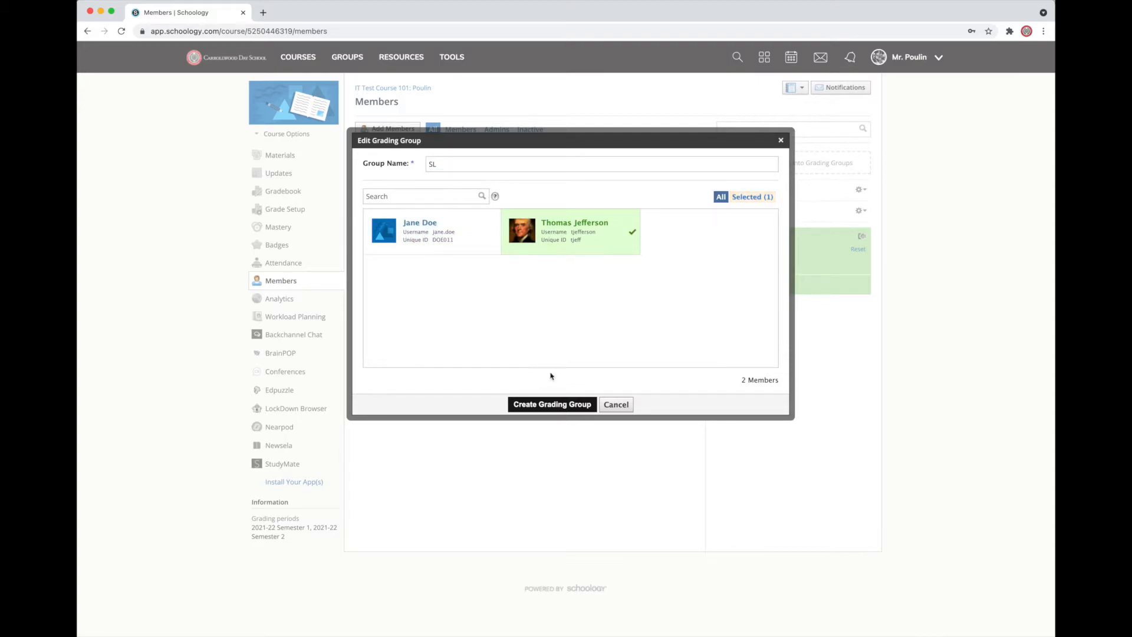
pyautogui.click(570, 405)
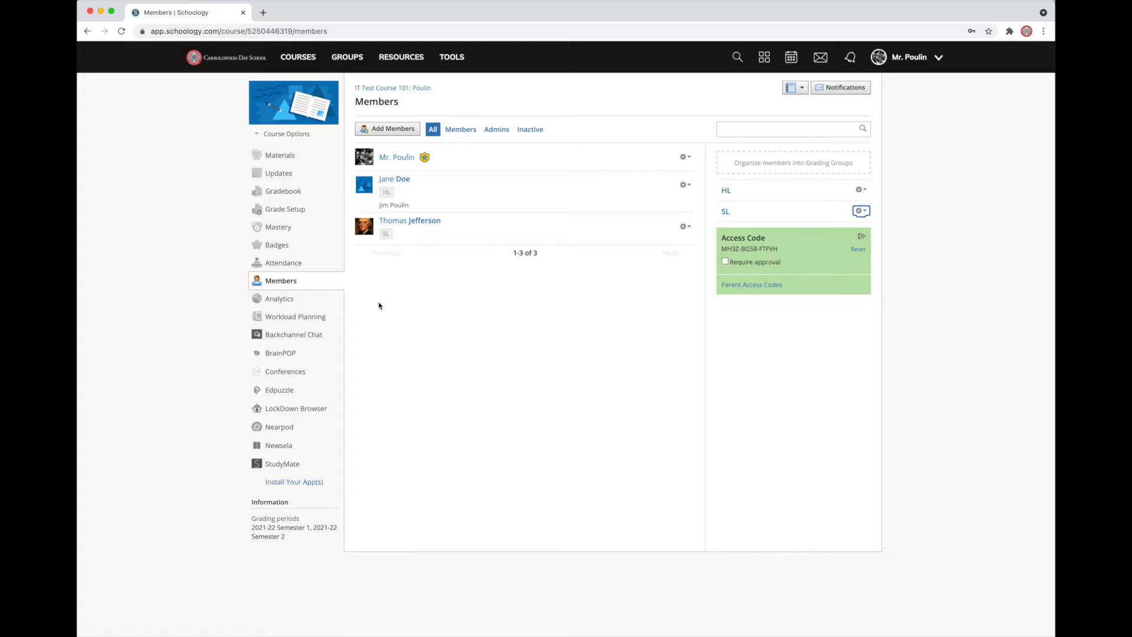
# - Open the SL Demo Assignment from the course materials for editing and assign it individually to the SL grading group
pyautogui.click(287, 161)
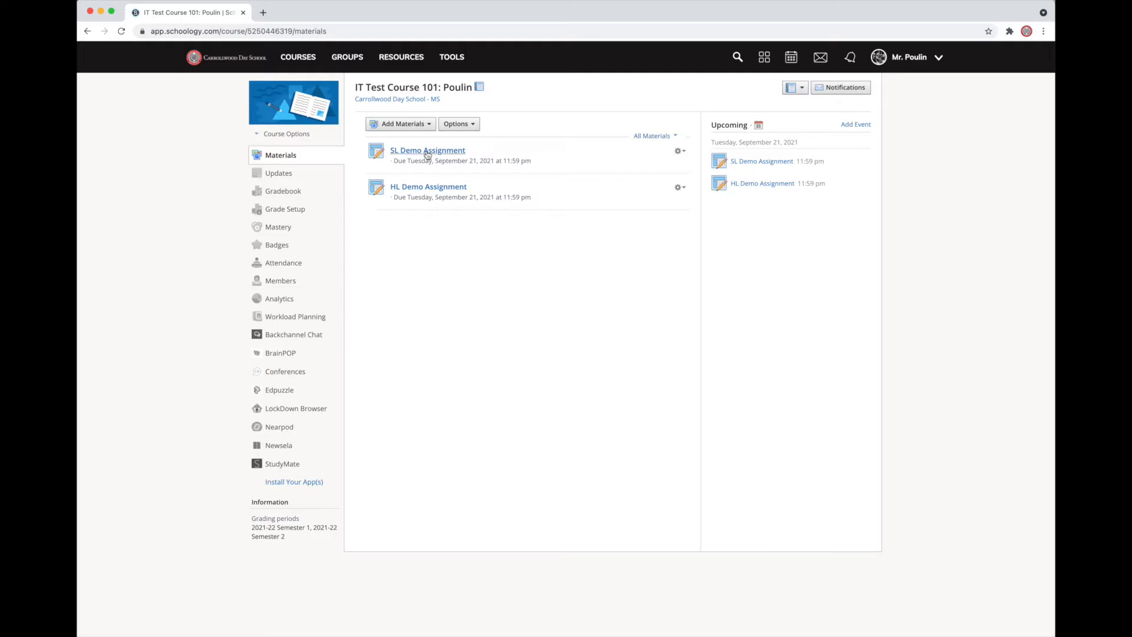
pyautogui.click(419, 151)
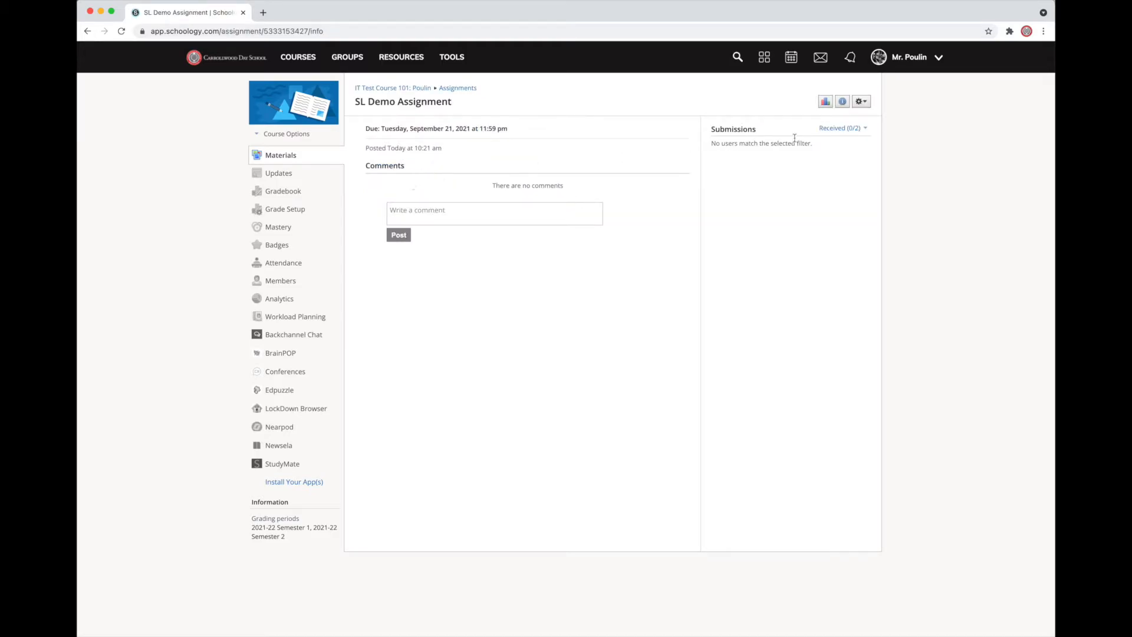
pyautogui.click(862, 101)
pyautogui.click(862, 120)
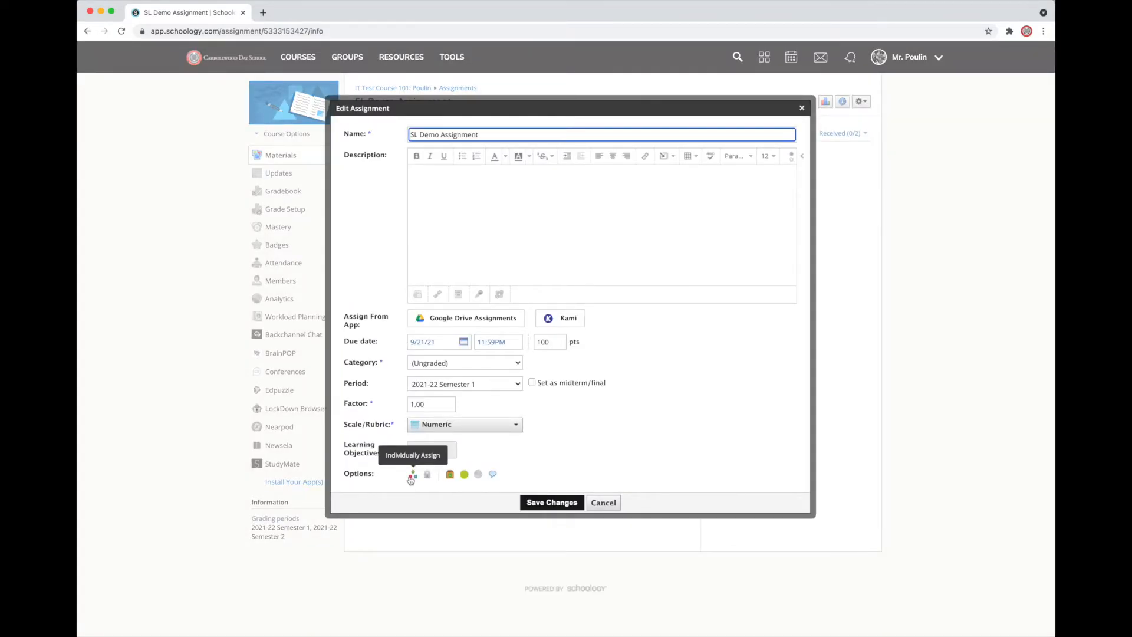
pyautogui.click(411, 478)
pyautogui.click(423, 444)
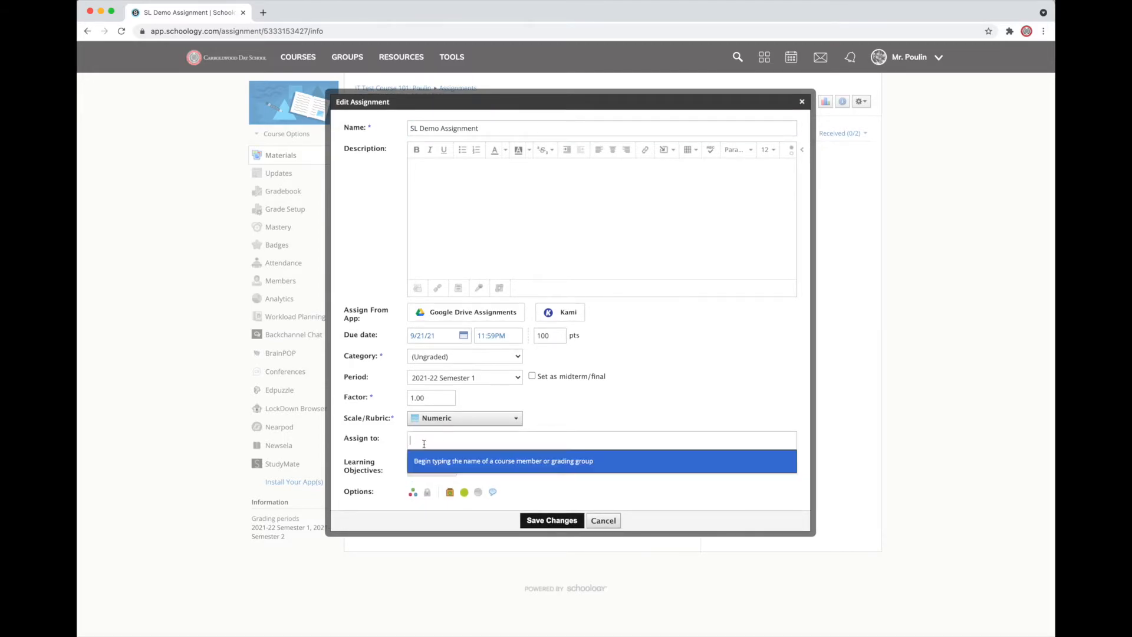
pyautogui.write('SL')
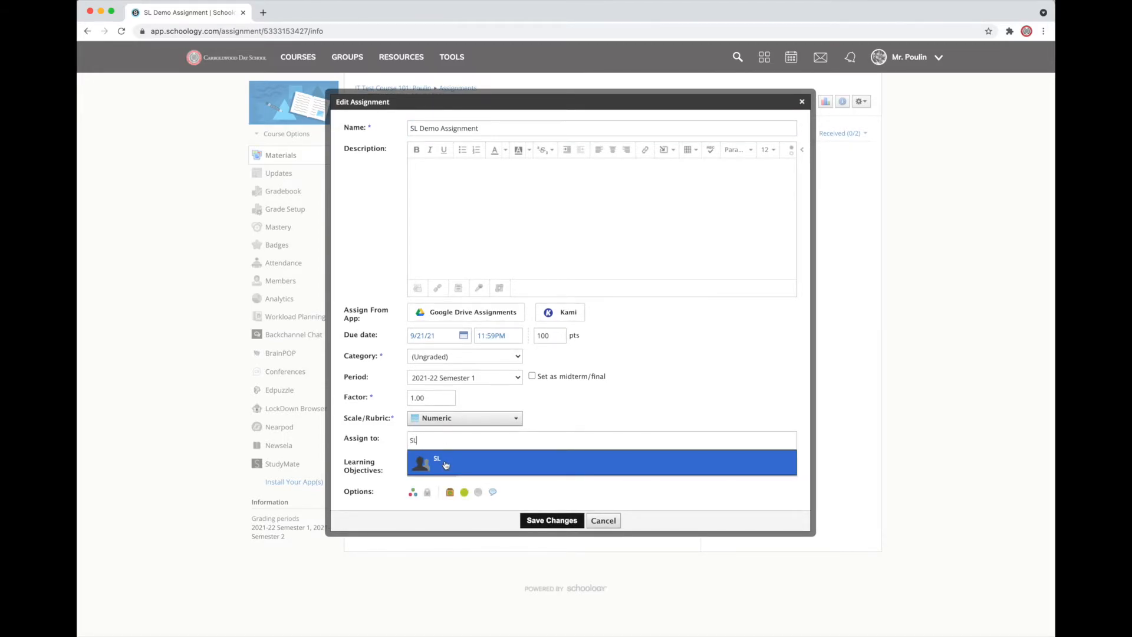
pyautogui.click(446, 464)
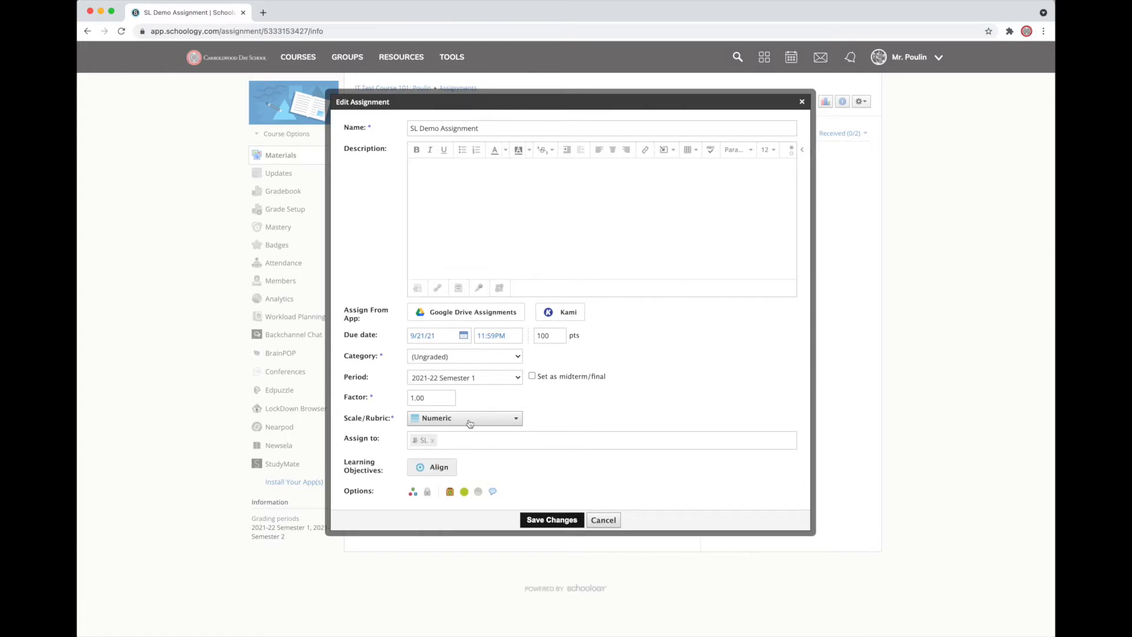
# - Add a new grading category named Assignments to the SL Demo Assignment and save the changes
pyautogui.click(477, 354)
pyautogui.click(481, 368)
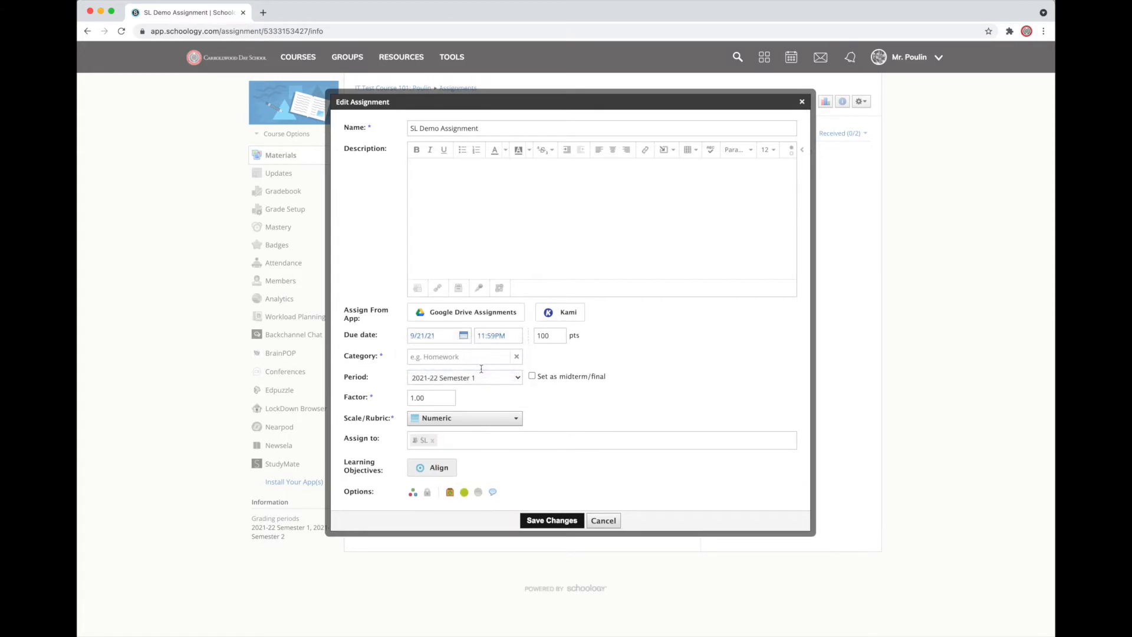
pyautogui.click(436, 356)
pyautogui.write('P')
pyautogui.press('BackSpace')
pyautogui.write('Assignments')
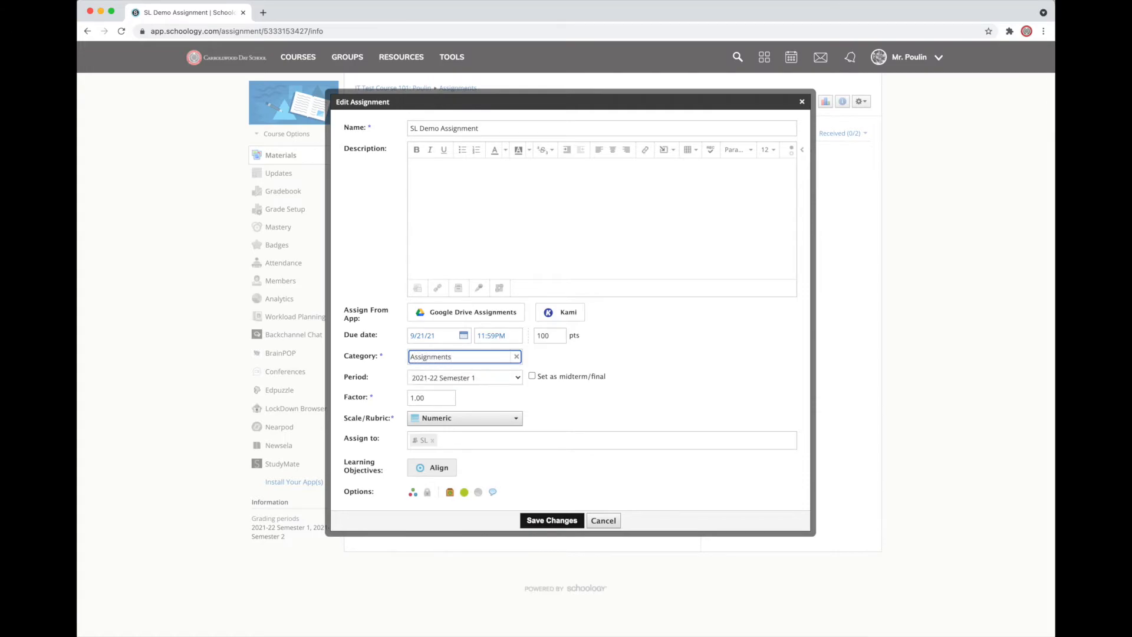
pyautogui.click(553, 521)
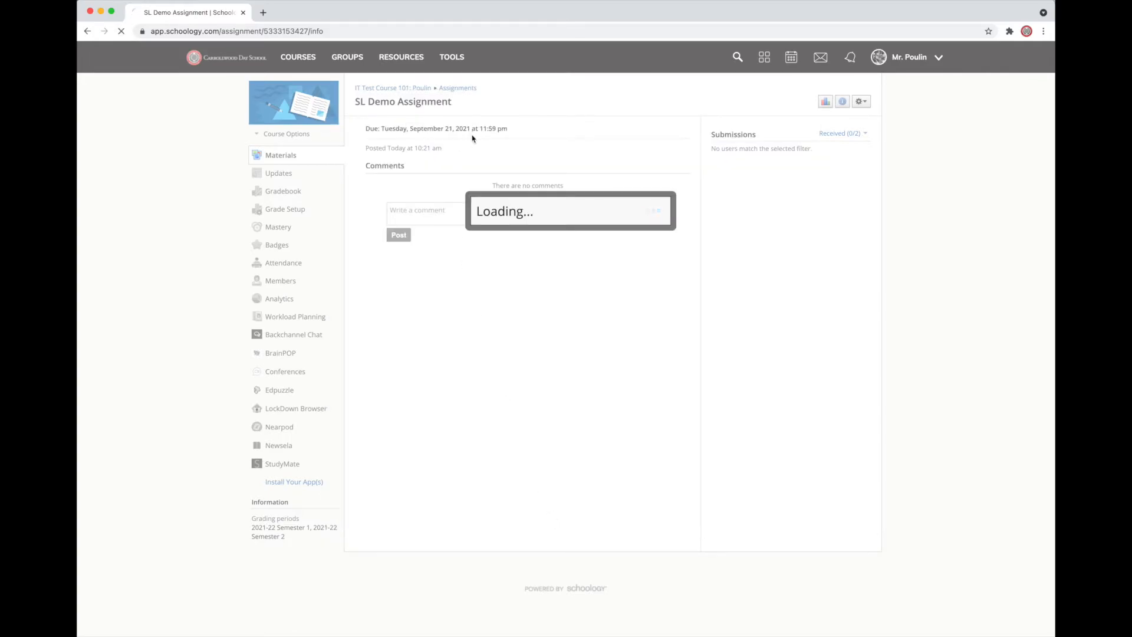
# - Edit the HL Demo Assignment from the course materials, assign it individually to the HL grading group, and save the changes
pyautogui.click(282, 155)
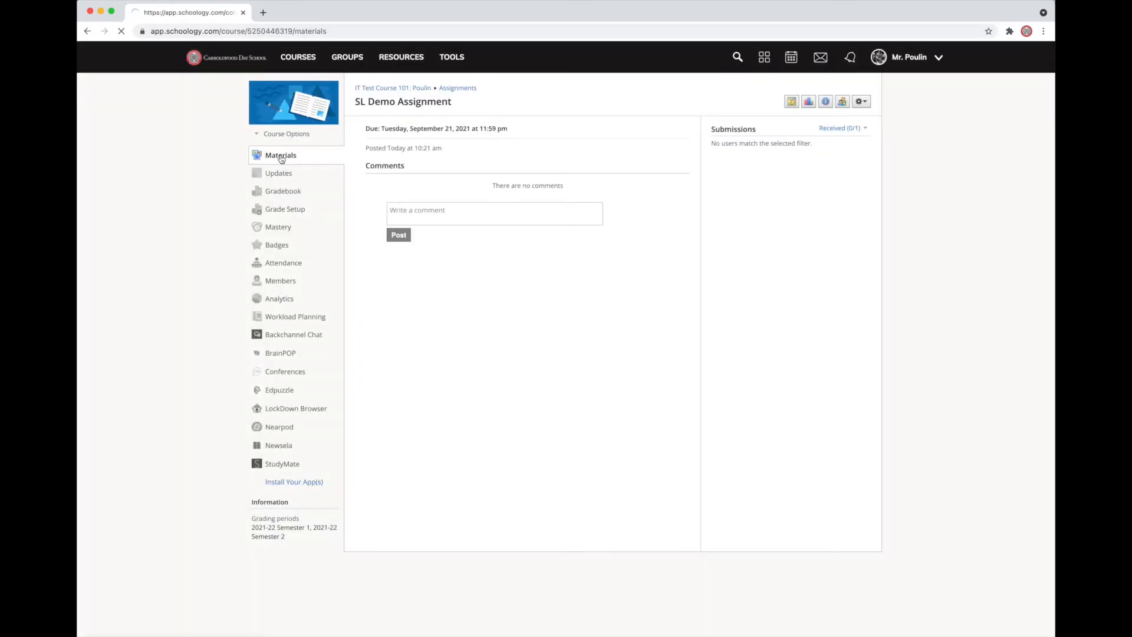
pyautogui.click(452, 187)
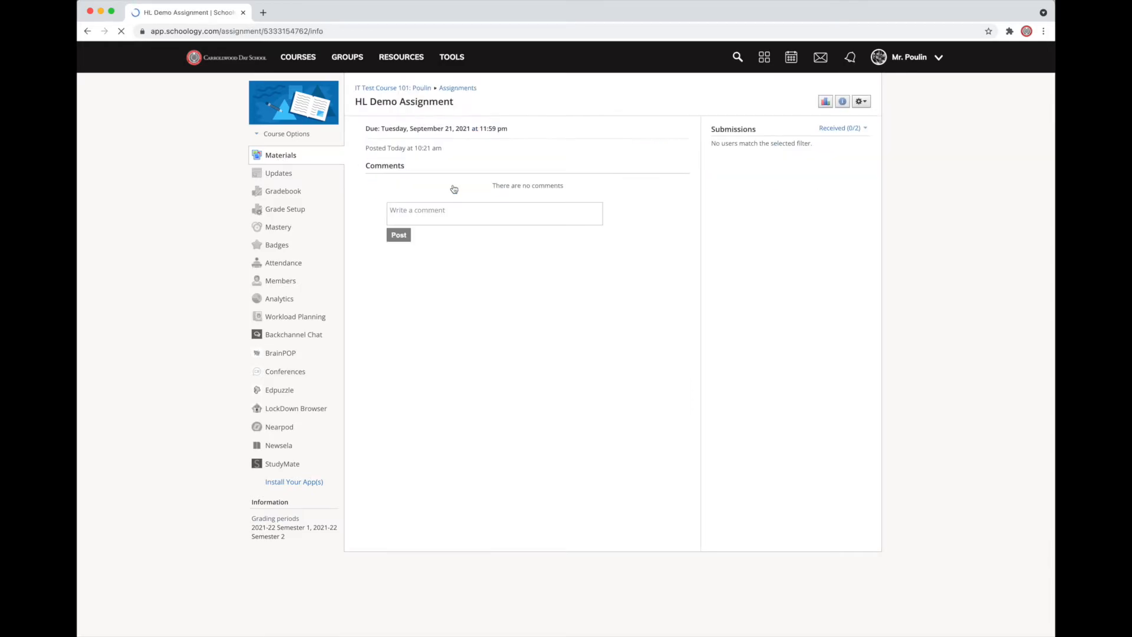
pyautogui.click(861, 101)
pyautogui.click(867, 118)
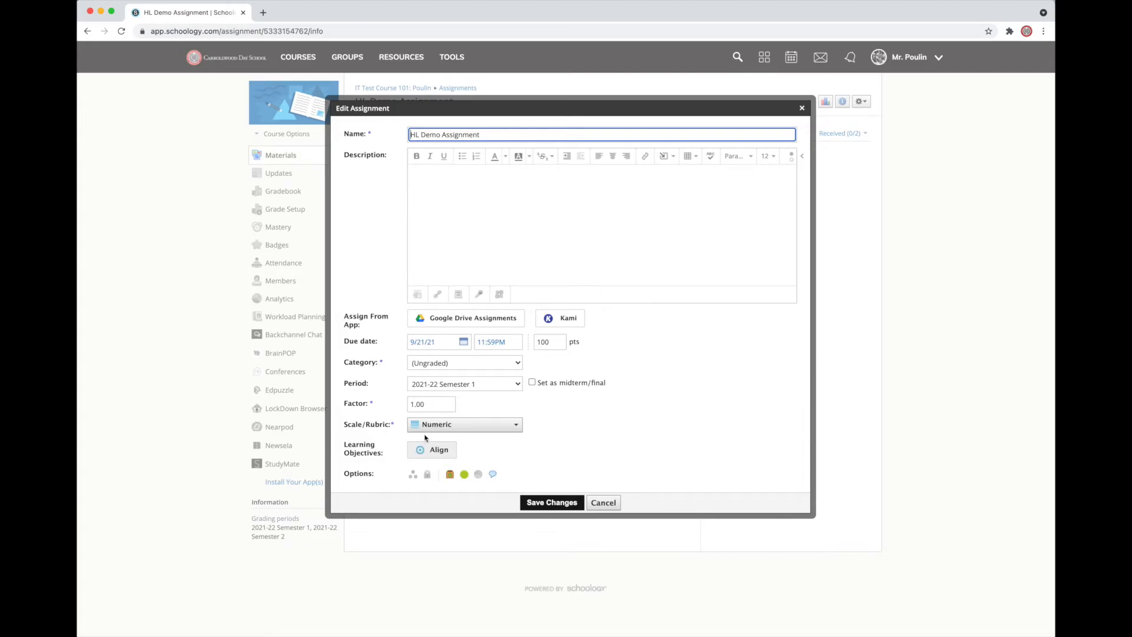
pyautogui.click(412, 474)
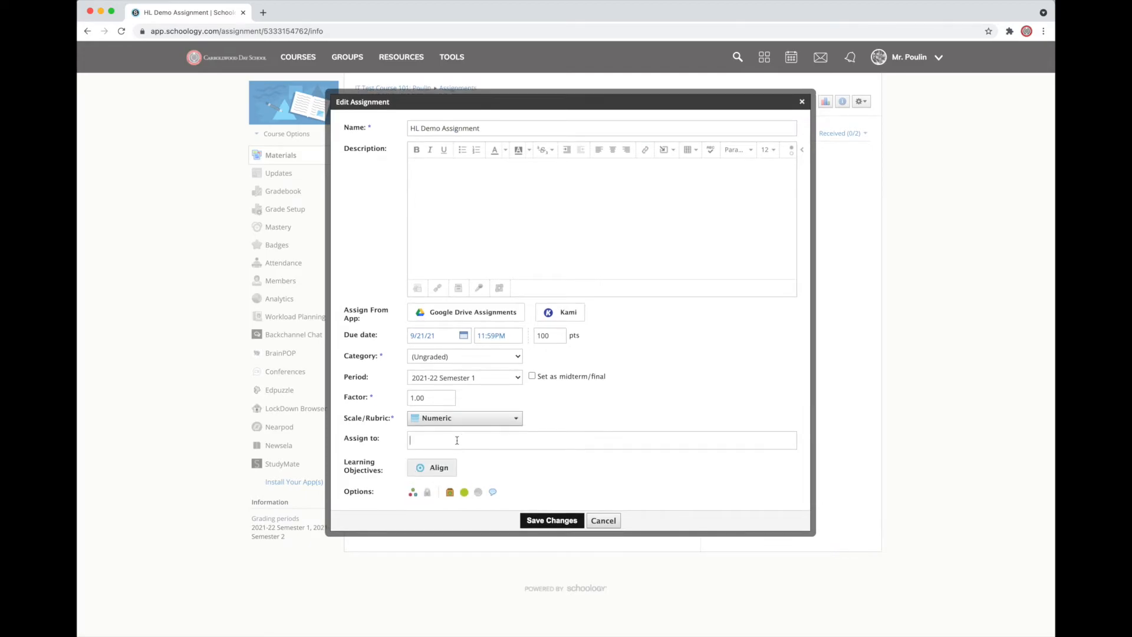
pyautogui.write('HL')
pyautogui.click(464, 459)
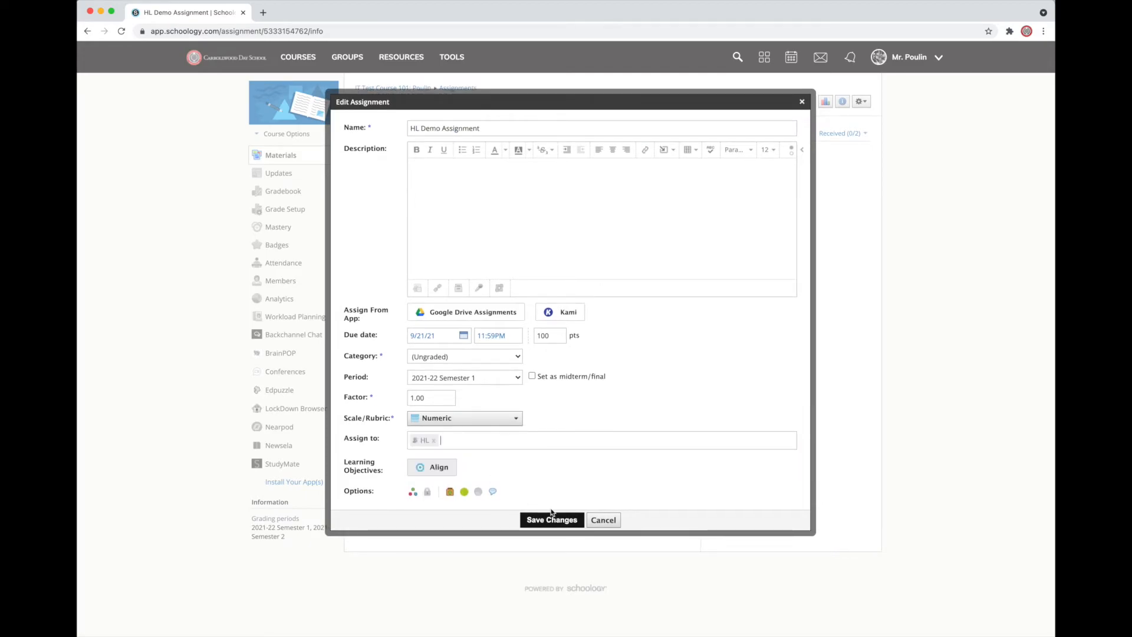
pyautogui.click(552, 520)
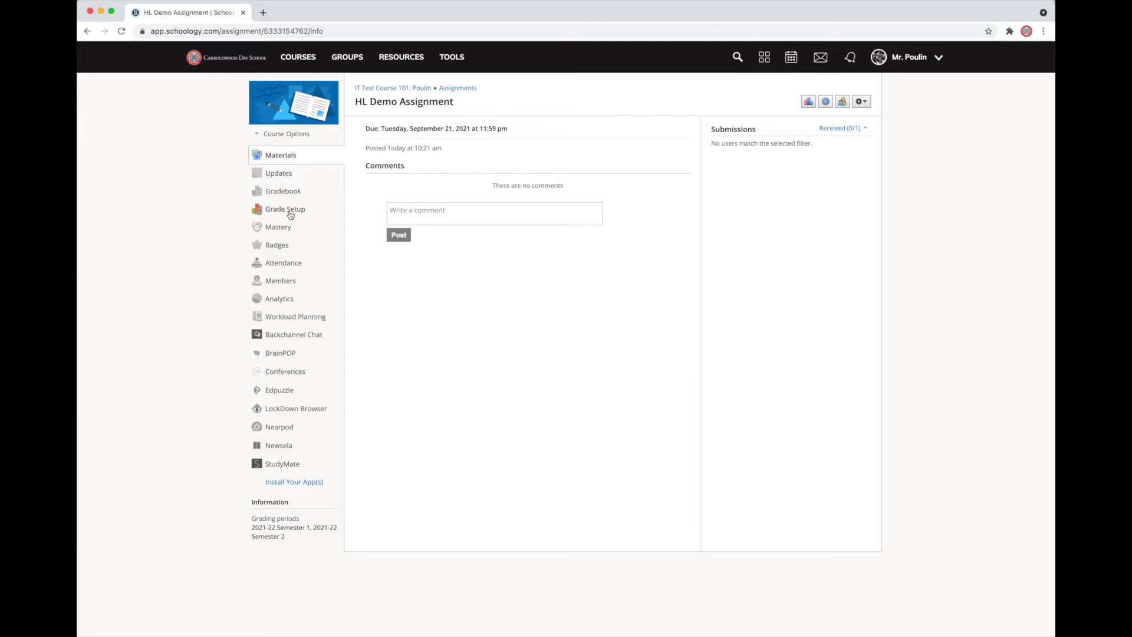
# - Check the gradebook, then set the HL Demo Assignment's category to Assignments and save the changes
pyautogui.click(287, 193)
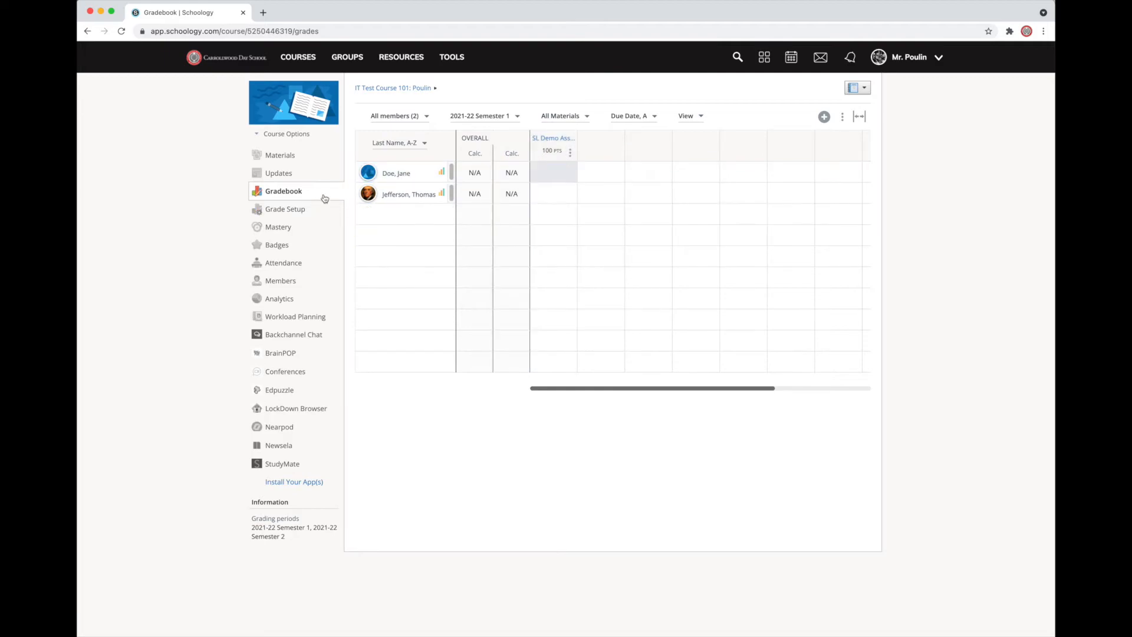
pyautogui.click(294, 156)
pyautogui.click(438, 188)
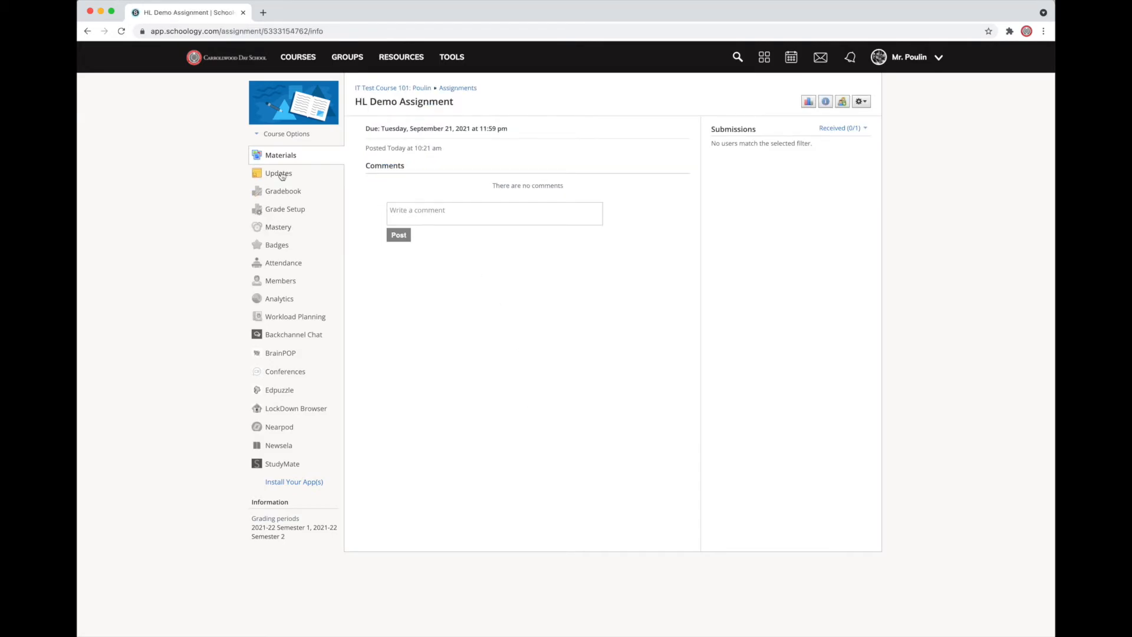
pyautogui.click(861, 101)
pyautogui.click(860, 118)
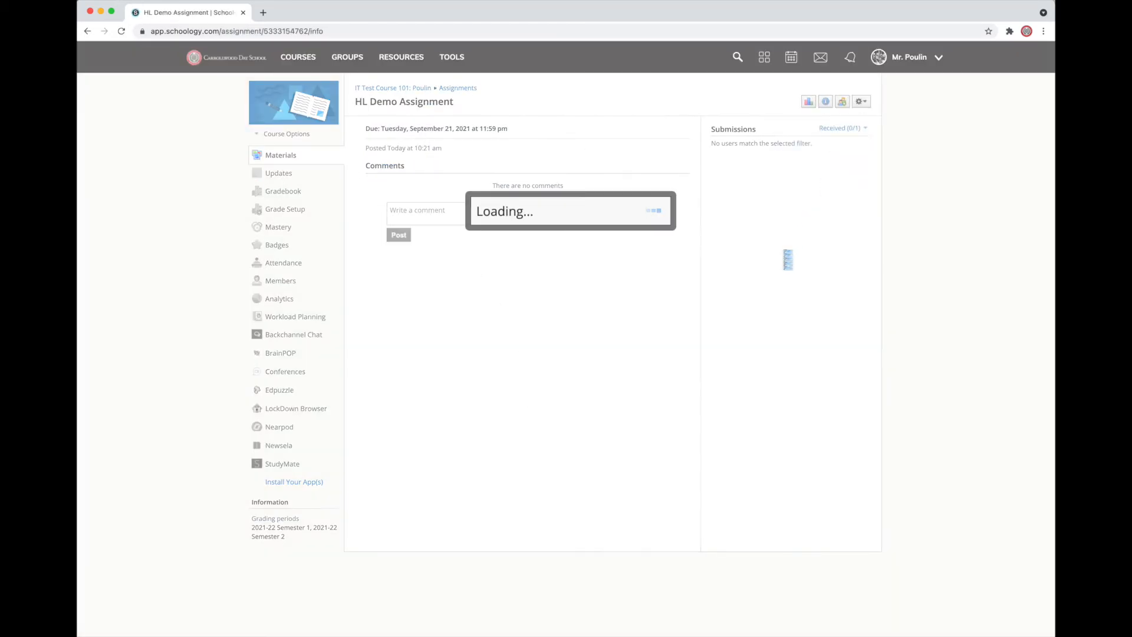
pyautogui.click(426, 356)
pyautogui.click(434, 366)
pyautogui.click(551, 520)
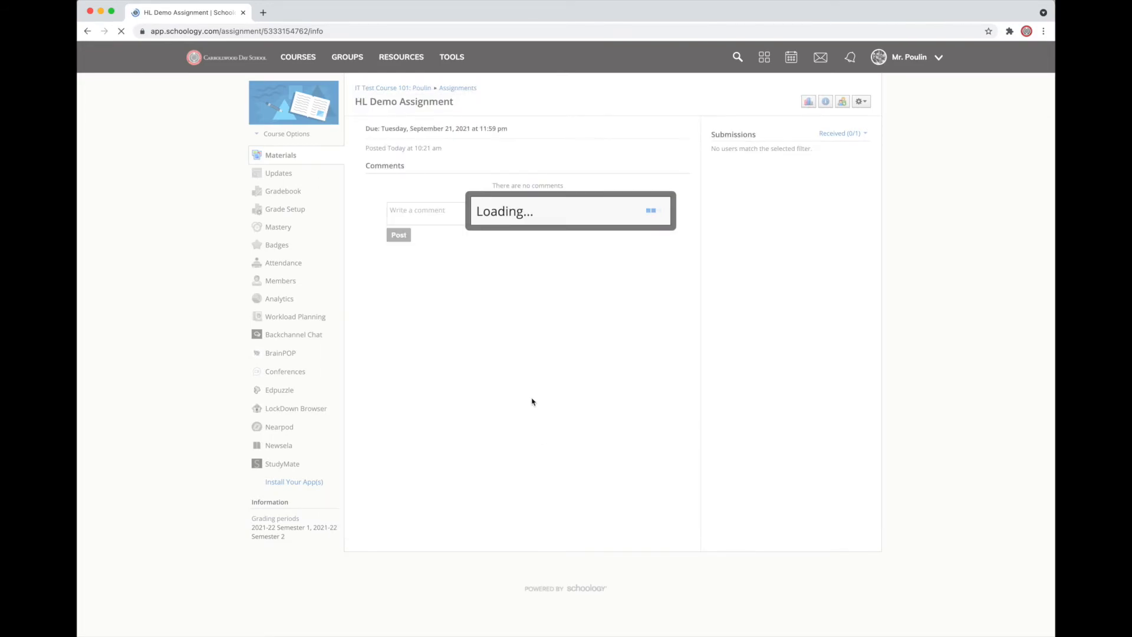
# - Review the HL and SL Demo Assignment columns for each student in the gradebook, and return to the course materials
pyautogui.click(284, 191)
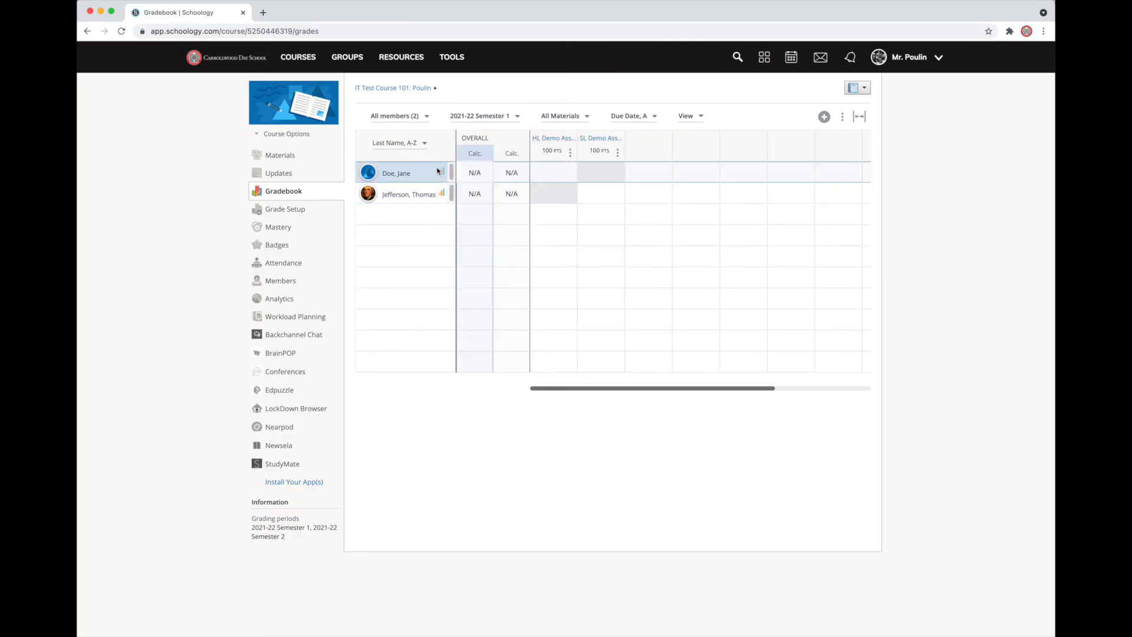
pyautogui.moveTo(615, 140)
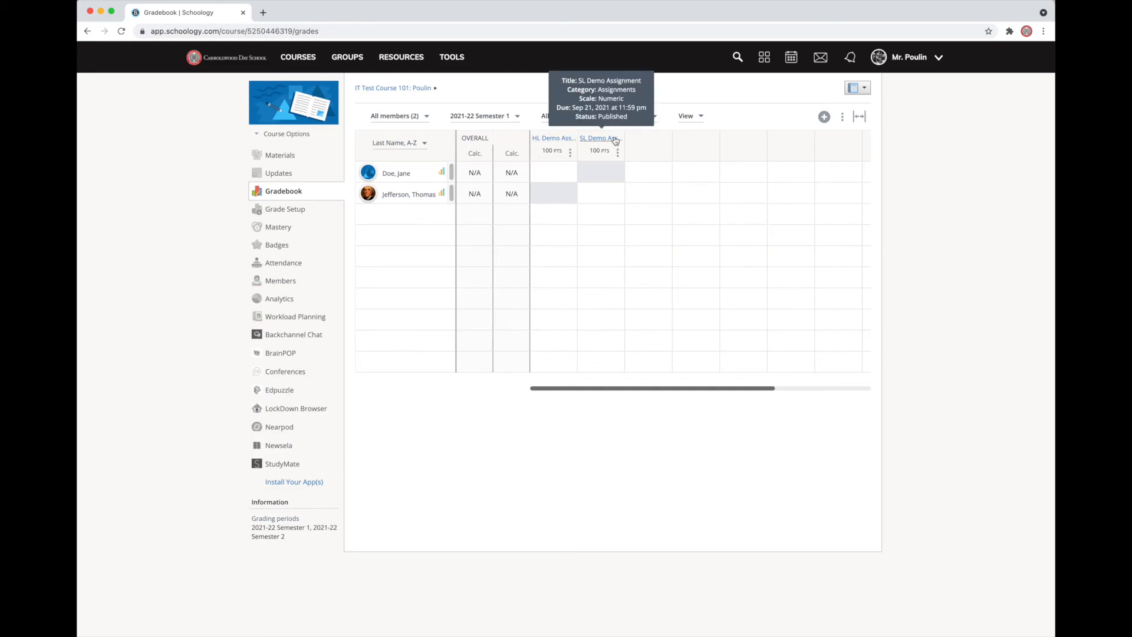
pyautogui.click(278, 155)
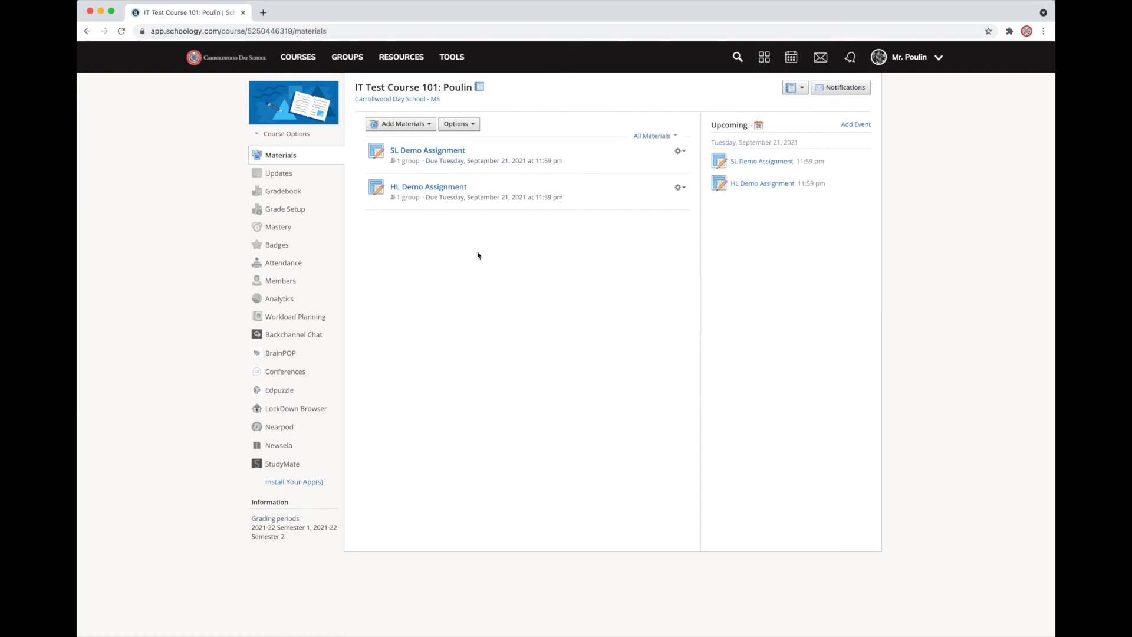
pyautogui.click(292, 155)
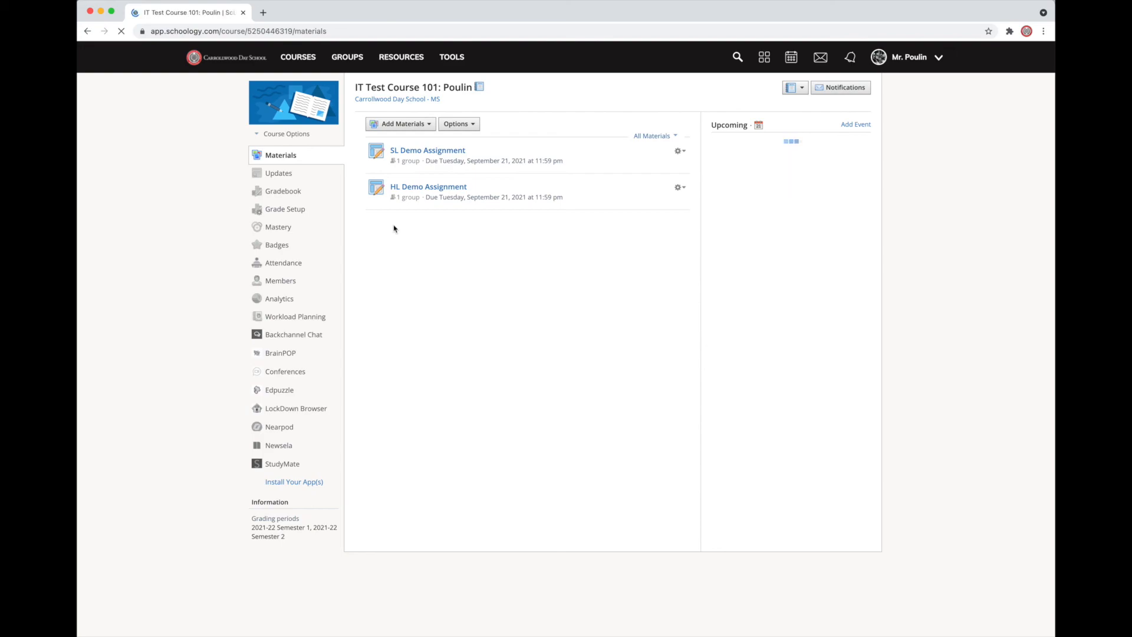